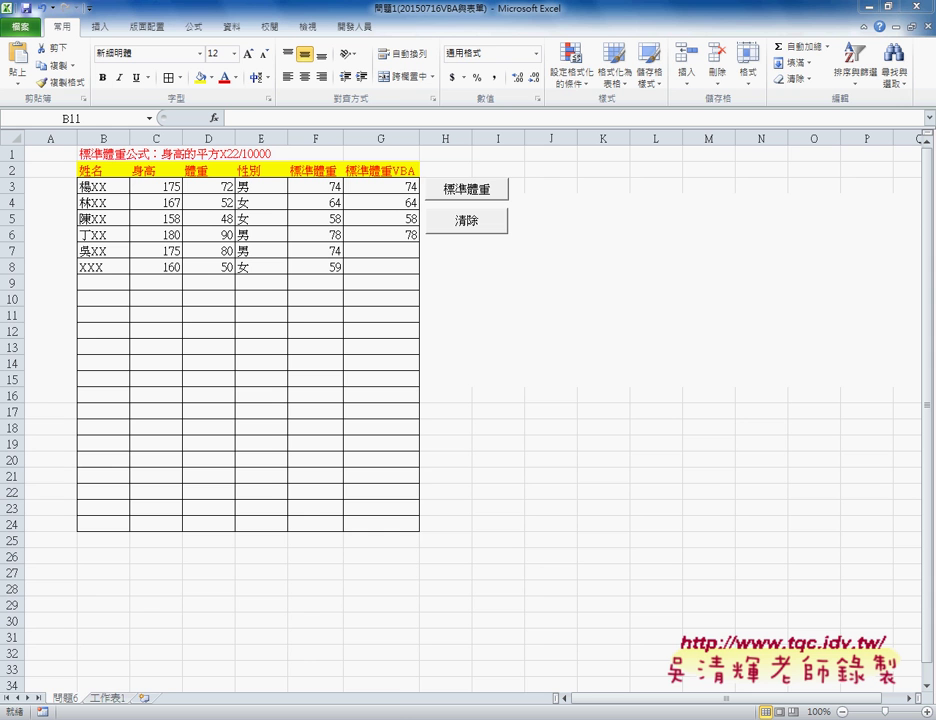
# Step: Test-run the form with 1758 entered as 身高, close it, and select the 確定 button
pyautogui.moveTo(379, 689)
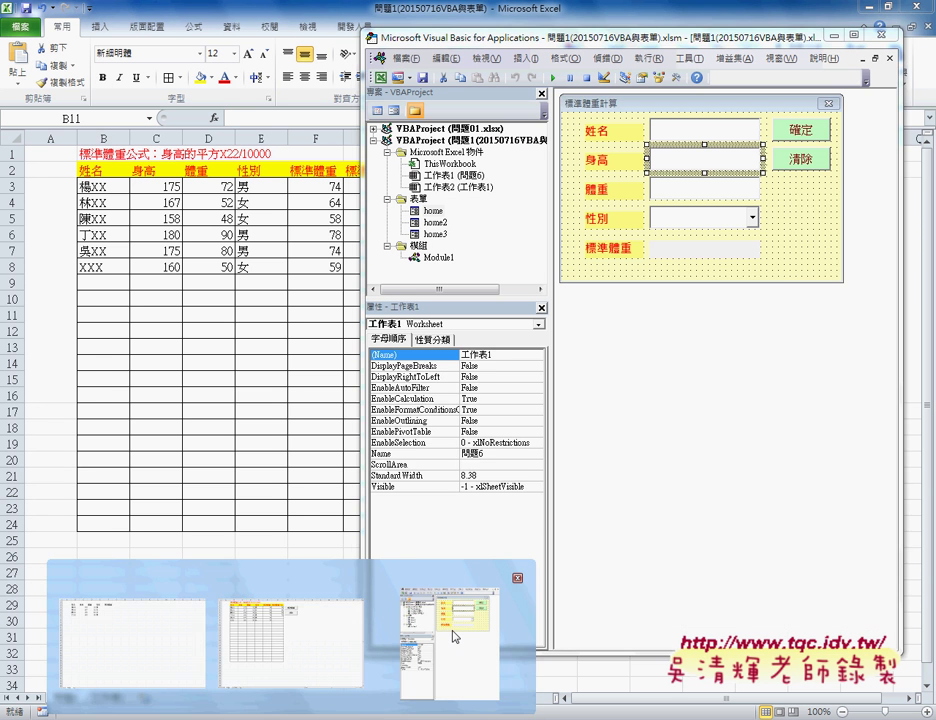
pyautogui.click(455, 585)
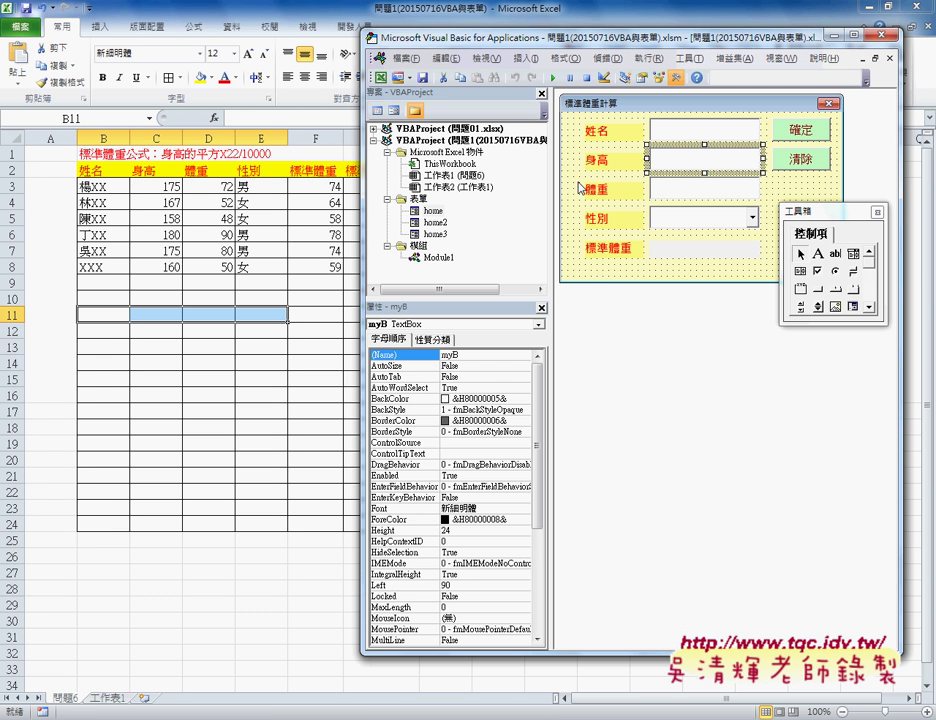
pyautogui.click(598, 272)
pyautogui.click(553, 78)
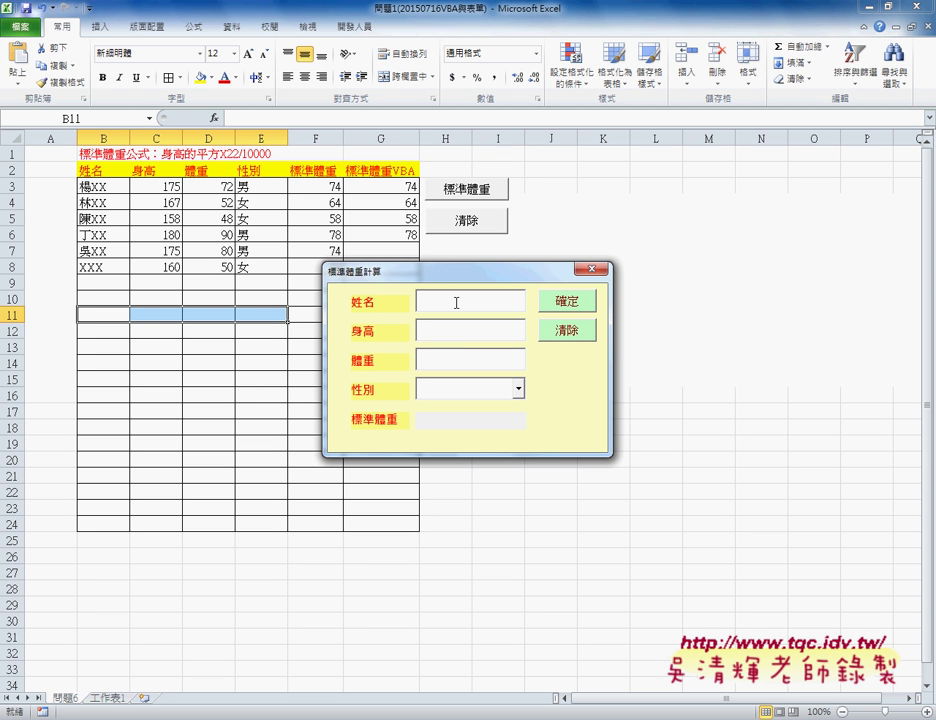
pyautogui.click(461, 336)
pyautogui.write('1')
pyautogui.write('75')
pyautogui.write('8')
pyautogui.click(594, 269)
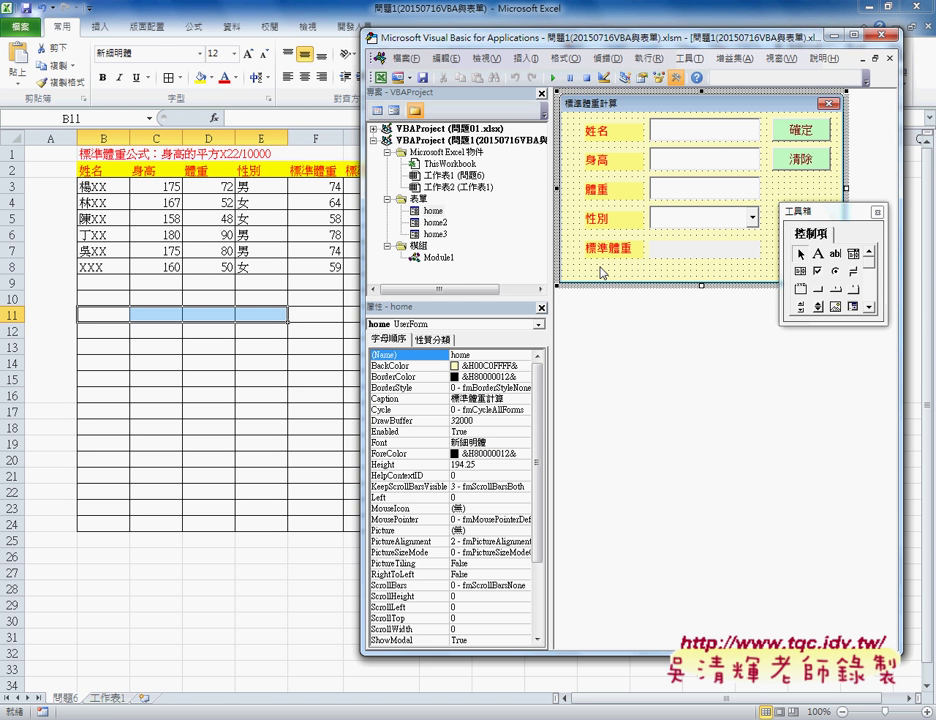
pyautogui.click(798, 140)
# Step: Open the 確定 button's B1_Click code and start an indented first line: if mya.te ="" or
pyautogui.doubleClick(798, 140)
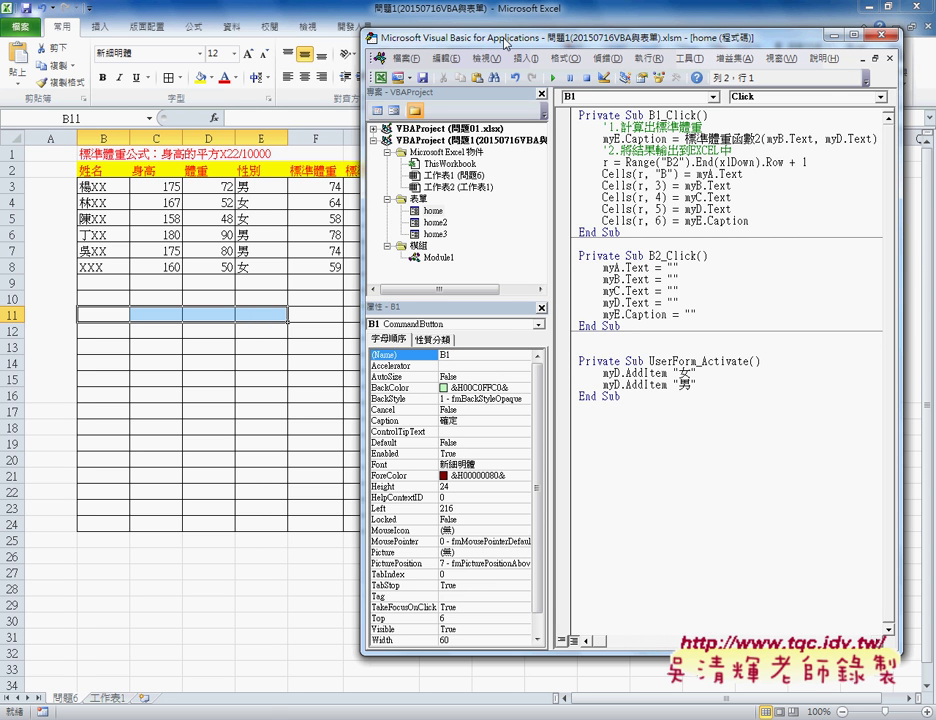
pyautogui.moveTo(372, 37); pyautogui.dragTo(273, 97)
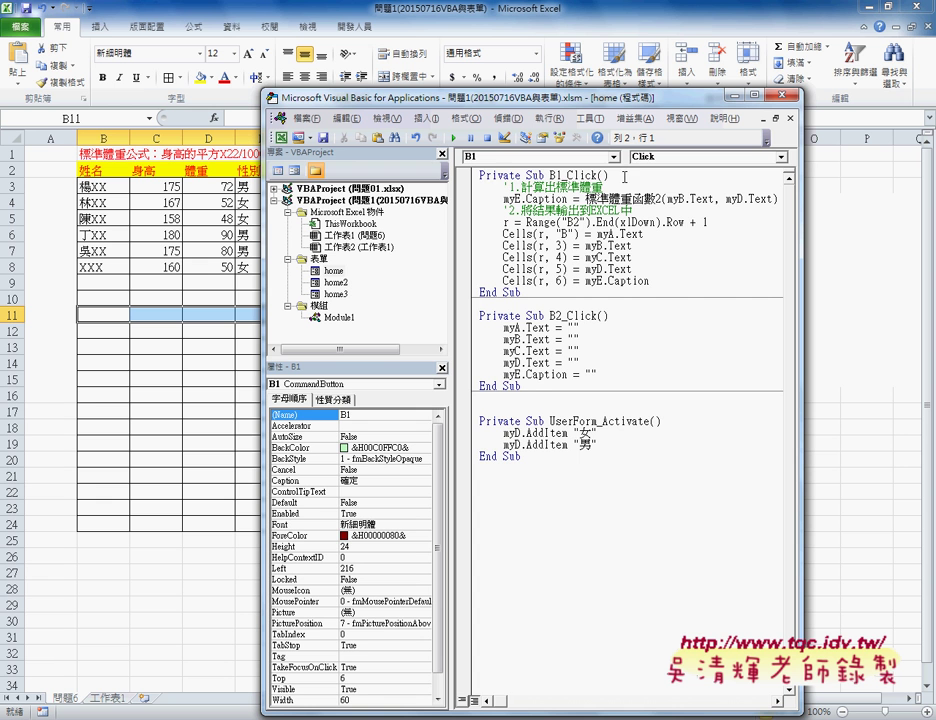
pyautogui.moveTo(624, 176); pyautogui.dragTo(479, 176)
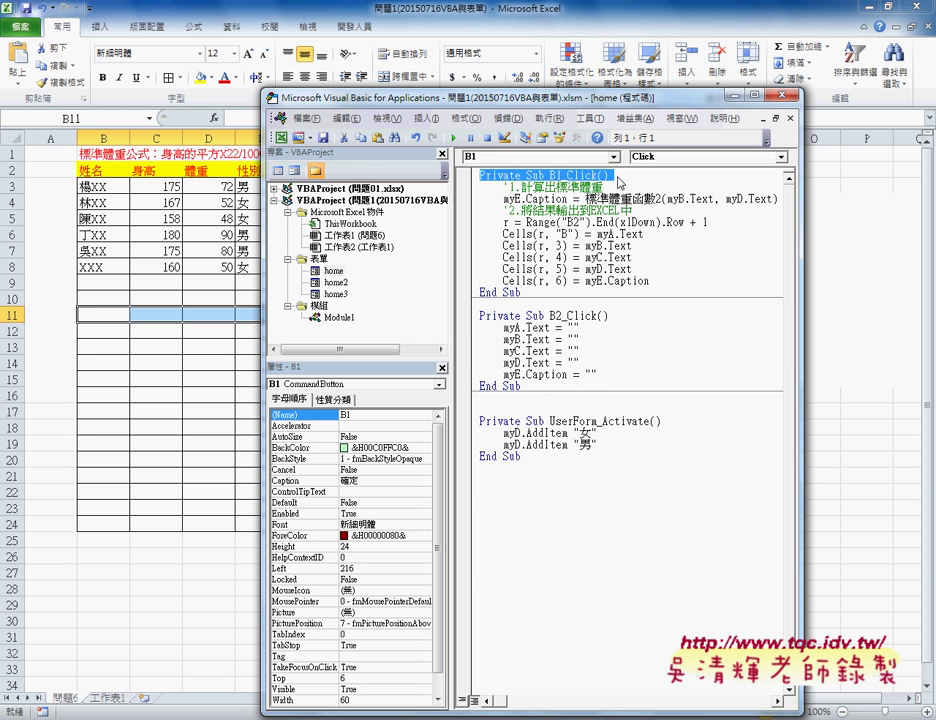
pyautogui.click(622, 176)
pyautogui.press('Return')
pyautogui.press('Return')
pyautogui.press('Return')
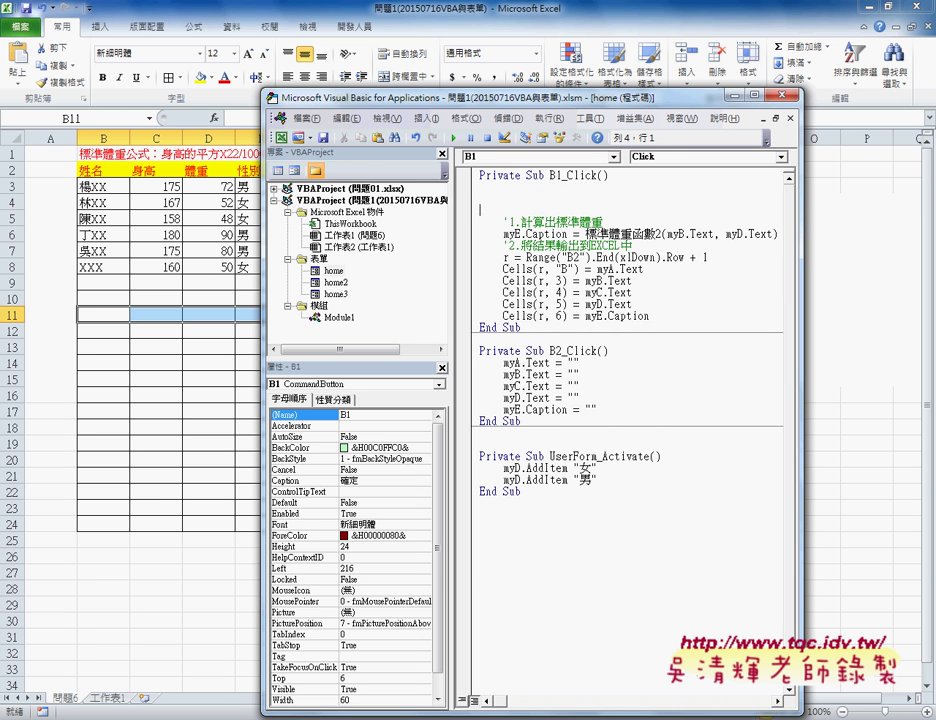
pyautogui.press('Tab')
pyautogui.write('if')
pyautogui.write(' m')
pyautogui.write('ya')
pyautogui.write('.te')
pyautogui.write(' =')
pyautogui.write('""')
pyautogui.write(' or')
# Step: Copy the mya.Text = "" test and paste it after or, changed to myb
pyautogui.moveTo(598, 187); pyautogui.dragTo(520, 187)
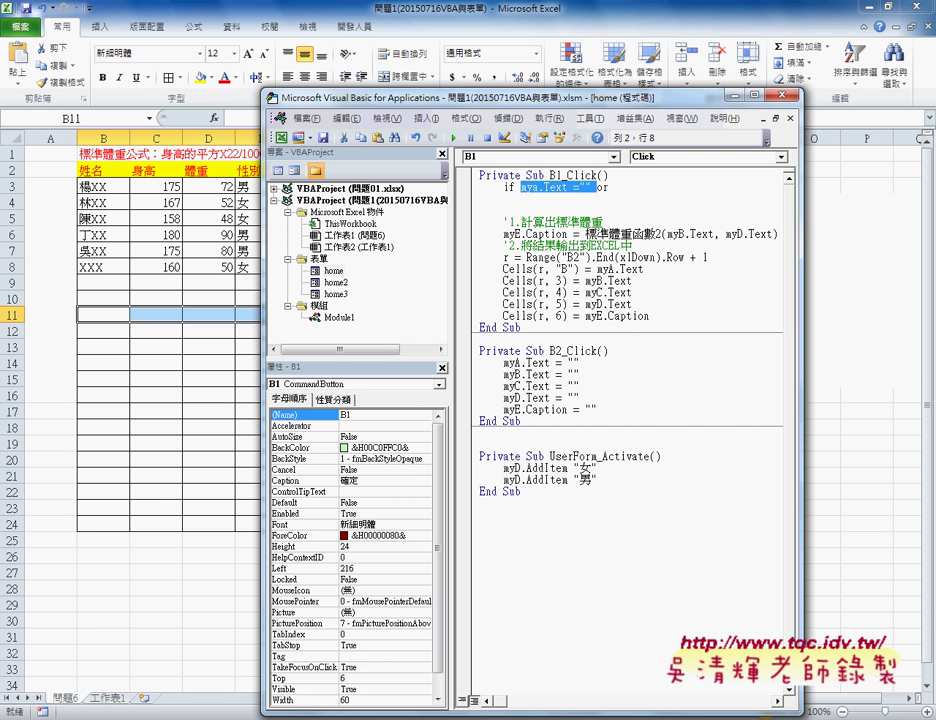
pyautogui.hotkey('ctrl', 'c')
pyautogui.press('End')
pyautogui.hotkey('ctrl', 'v')
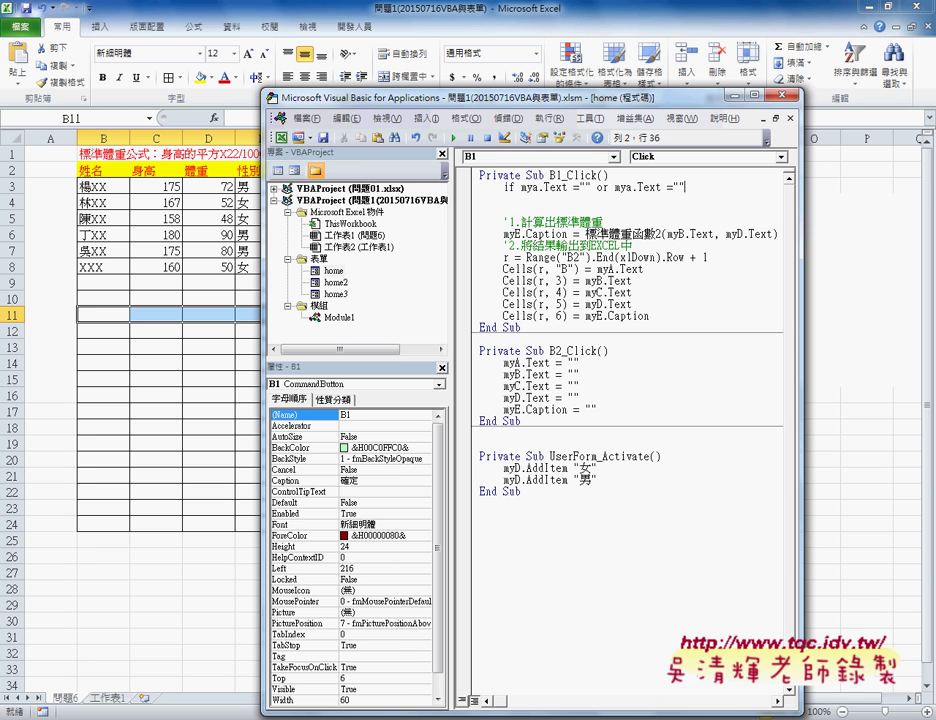
pyautogui.click(619, 187)
pyautogui.moveTo(624, 187); pyautogui.dragTo(633, 187)
pyautogui.write('b')
# Step: Paste two more copies of the empty-field test, changed to myc and myd
pyautogui.press('End')
pyautogui.hotkey('ctrl', 'v')
pyautogui.click(697, 187)
pyautogui.press('Delete')
pyautogui.write('c')
pyautogui.press('End')
pyautogui.hotkey('ctrl', 'v')
pyautogui.press('Left')
pyautogui.press('Left')
pyautogui.press('Left')
pyautogui.press('Left')
pyautogui.press('Left')
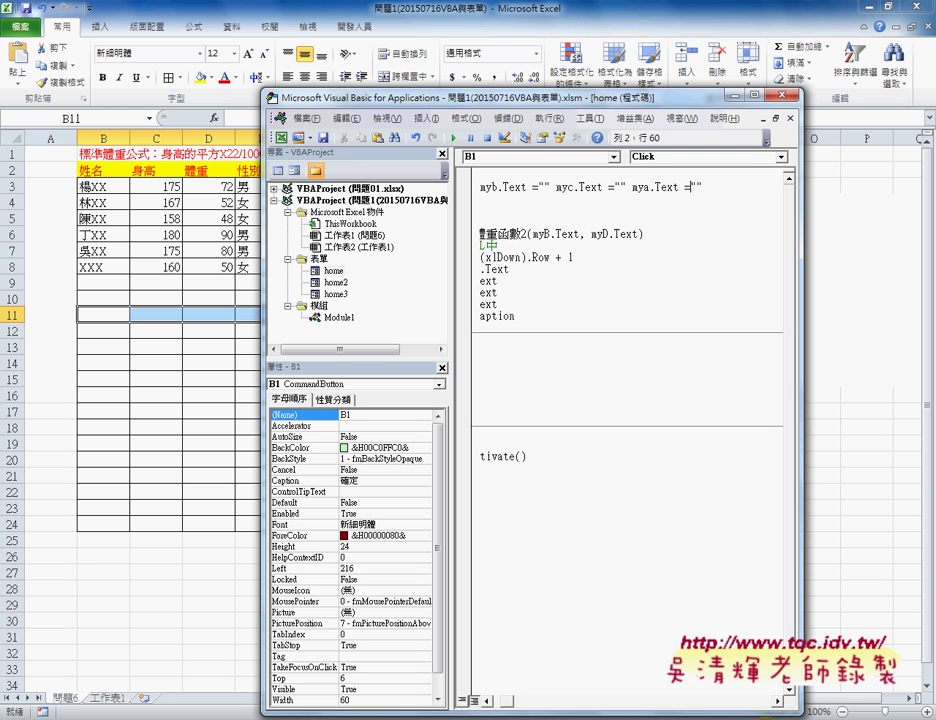
# Step: Join the four tests with Or and end the If line with Then
pyautogui.press('Left')
pyautogui.press('Left')
pyautogui.press('Left')
pyautogui.press('Left')
pyautogui.hotkey('shift', 'Left')
pyautogui.write('d')
pyautogui.click(632, 187)
pyautogui.write('or')
pyautogui.press('Left')
pyautogui.press('Left')
pyautogui.press('Left')
pyautogui.press('Left')
pyautogui.press('Left')
pyautogui.press('Left')
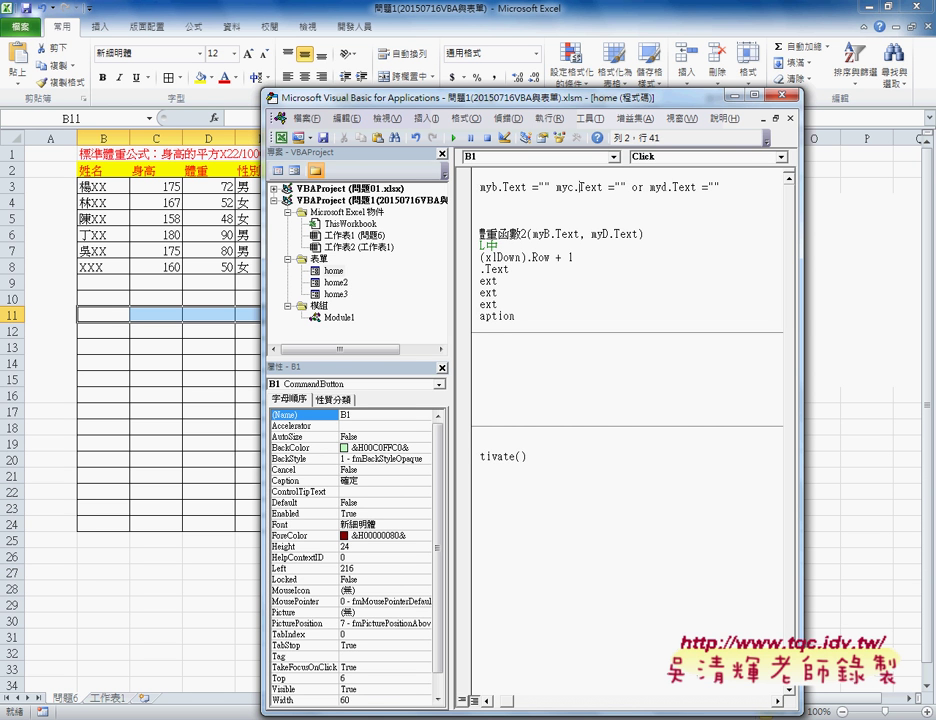
pyautogui.press('Left')
pyautogui.press('Left')
pyautogui.press('Left')
pyautogui.press('Right')
pyautogui.write('o')
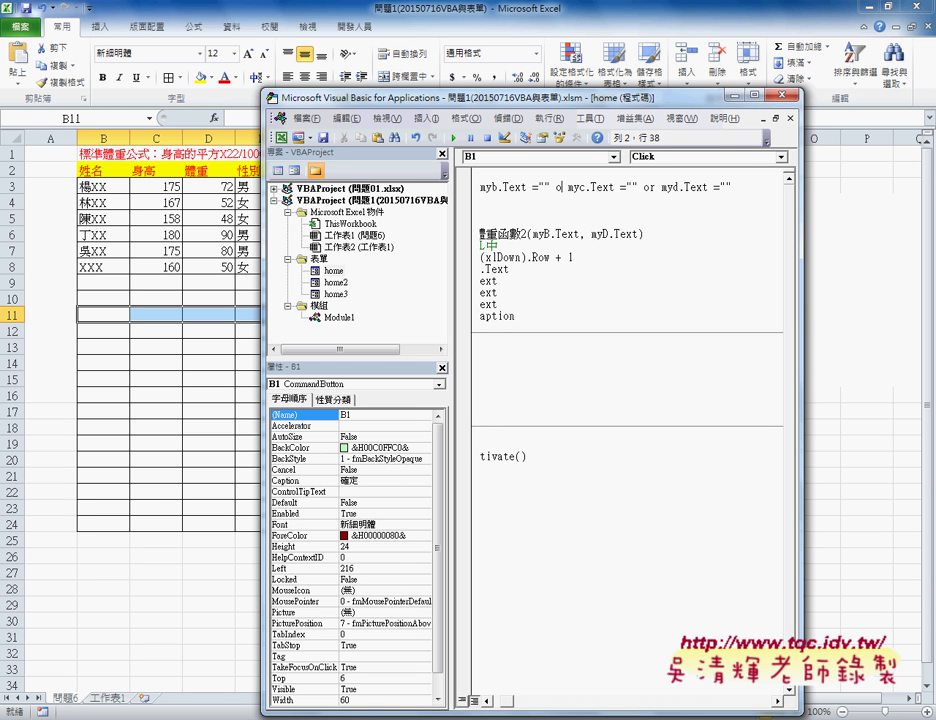
pyautogui.write('r')
pyautogui.press('Left')
pyautogui.press('Left')
pyautogui.press('Left')
pyautogui.press('Left')
pyautogui.press('Left')
pyautogui.press('Left')
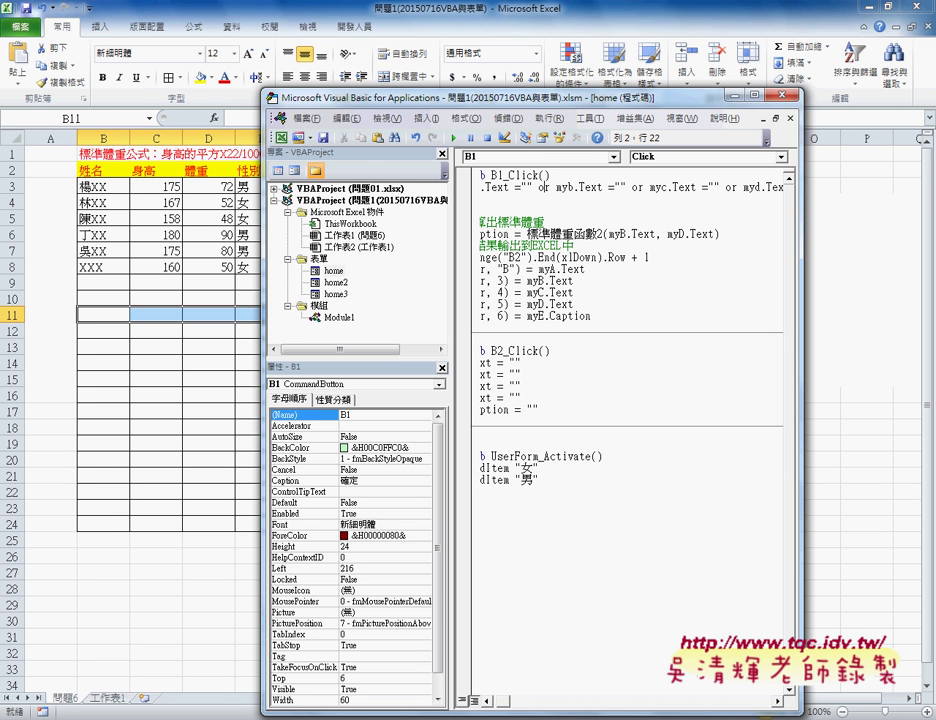
pyautogui.press('End')
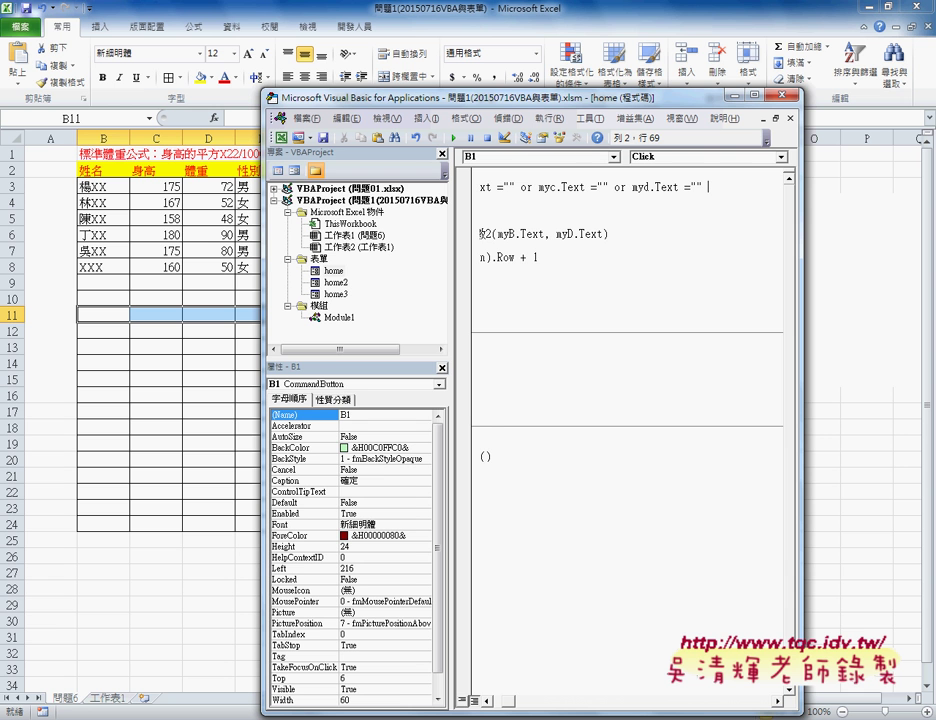
pyautogui.write('the')
pyautogui.write('n')
pyautogui.press('Return')
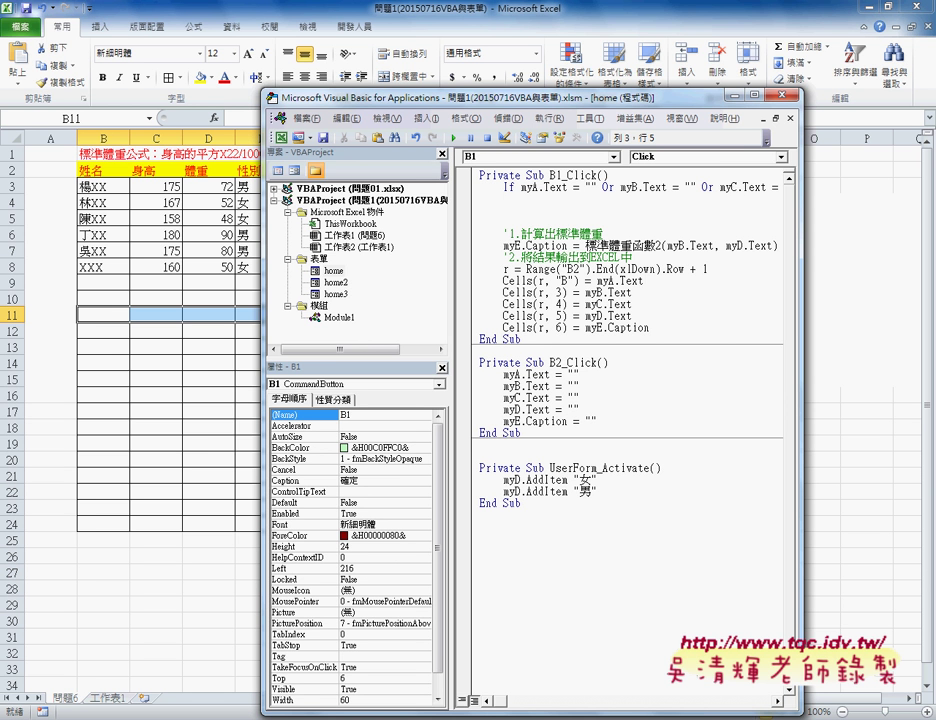
# Step: Close the If block with End If and add MsgBox "請輸入資料!!" inside it
pyautogui.press('Return')
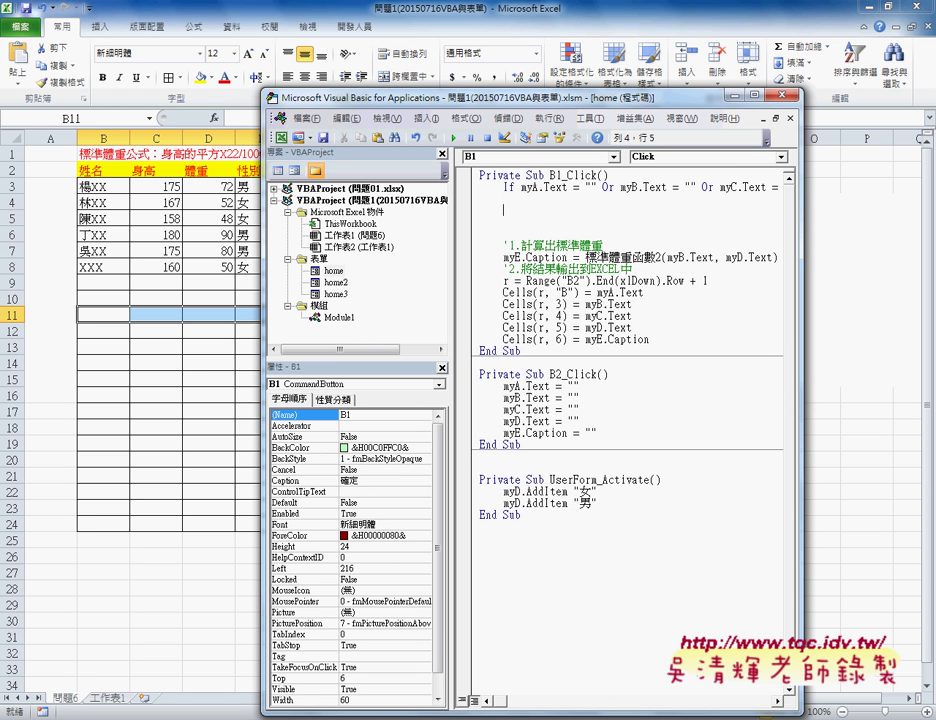
pyautogui.write('end')
pyautogui.write(' if')
pyautogui.click(503, 198)
pyautogui.press('Tab')
pyautogui.write('ms')
pyautogui.write('gbo')
pyautogui.write('x')
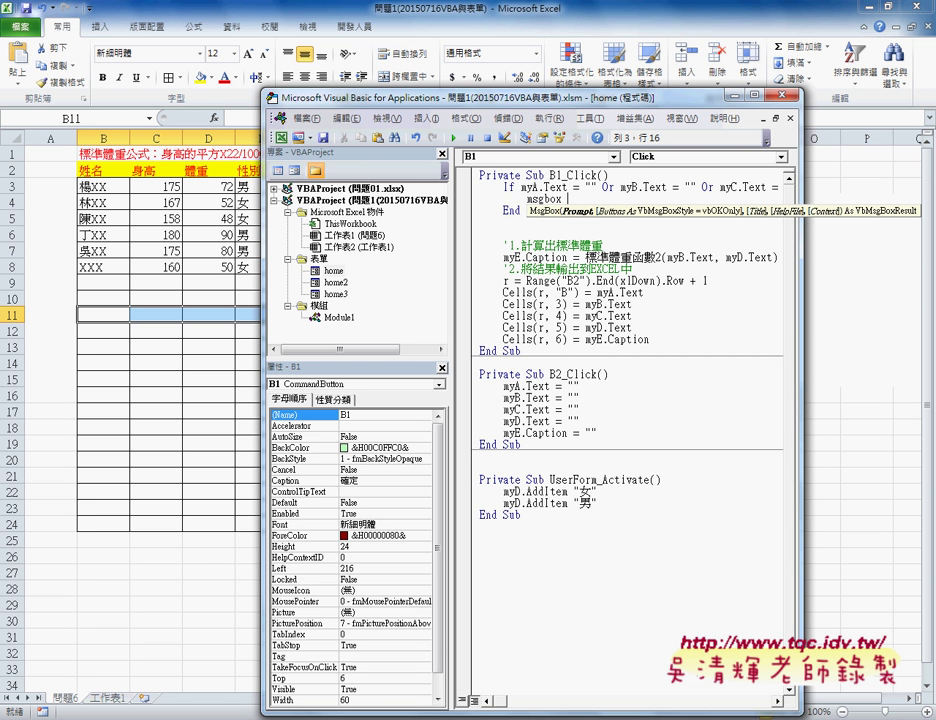
pyautogui.write(' "')
pyautogui.write('請ㄕㄨ')
pyautogui.write('輸入')
pyautogui.write('資料')
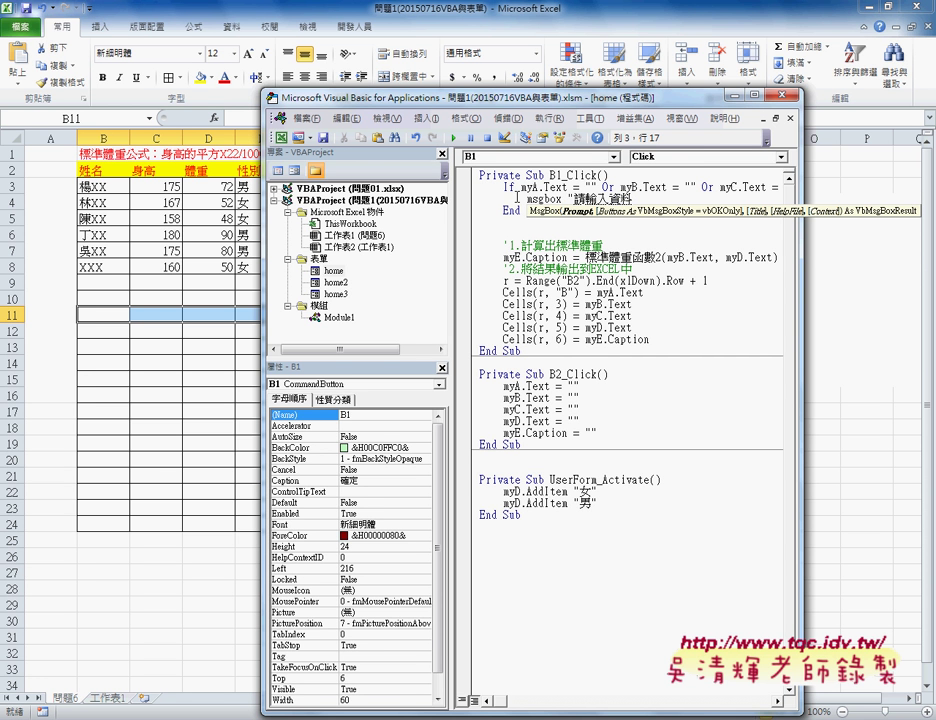
pyautogui.write('!!"')
# Step: Add an Exit Sub line after the message box
pyautogui.press('Right')
pyautogui.doubleClick(541, 199)
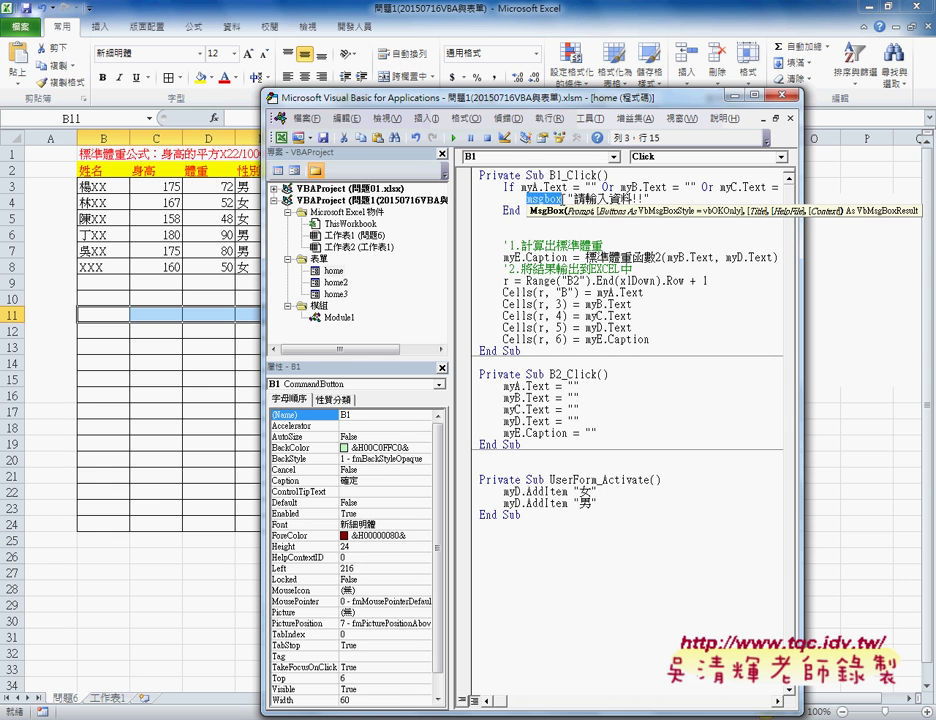
pyautogui.click(658, 199)
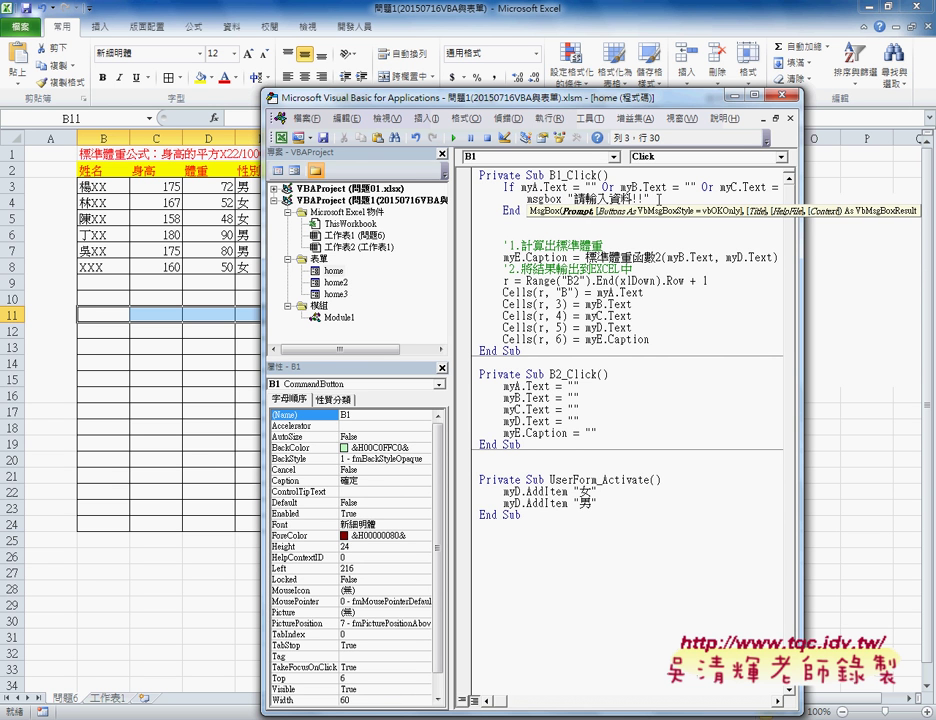
pyautogui.press('Return')
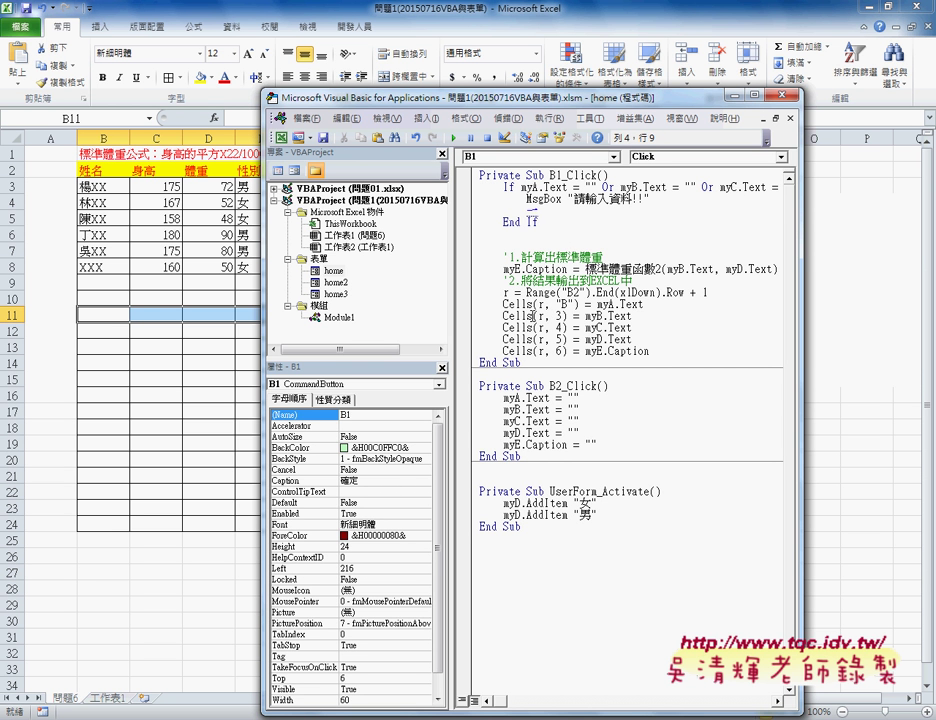
pyautogui.write('e')
pyautogui.write('xit ')
pyautogui.write('sub')
pyautogui.press('Down')
# Step: Delete the blank lines after End If and select the whole If block
pyautogui.doubleClick(566, 210)
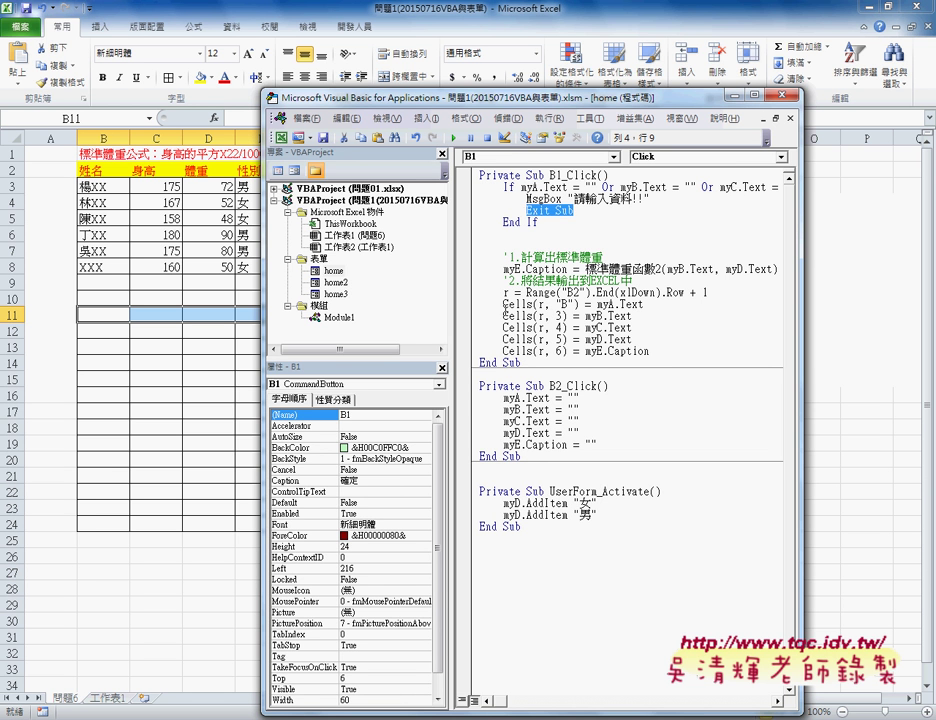
pyautogui.click(466, 362)
pyautogui.click(550, 222)
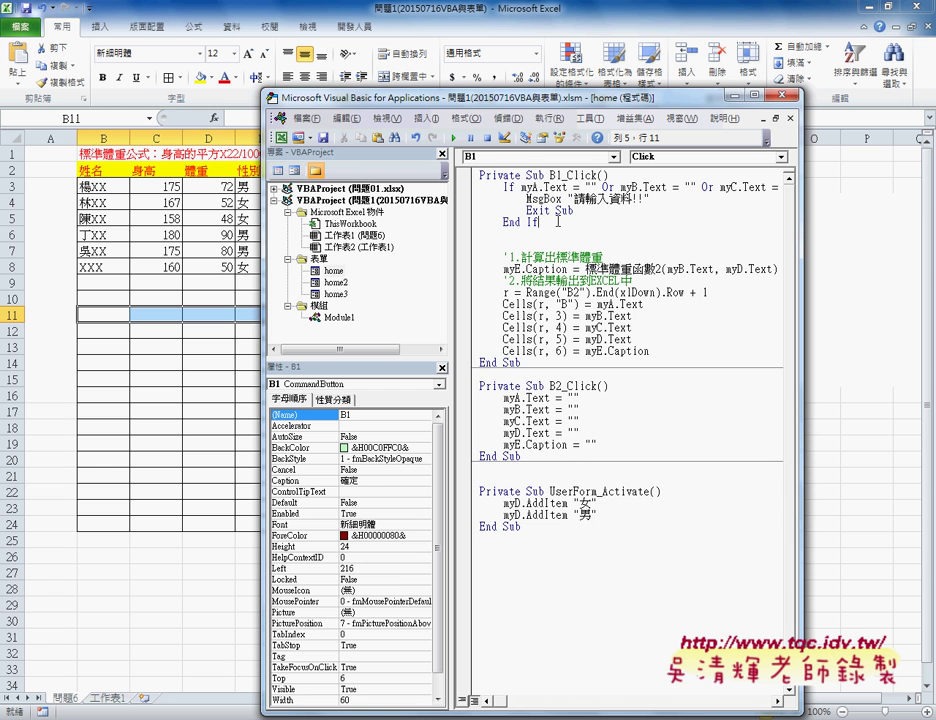
pyautogui.press('Delete')
pyautogui.press('Delete')
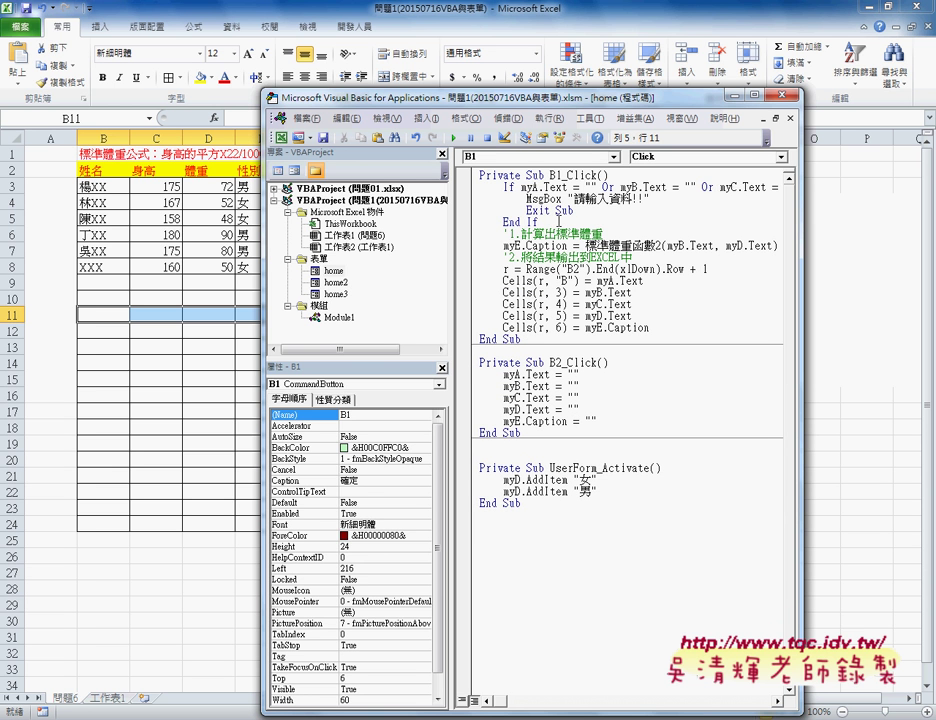
pyautogui.moveTo(484, 234); pyautogui.dragTo(488, 193)
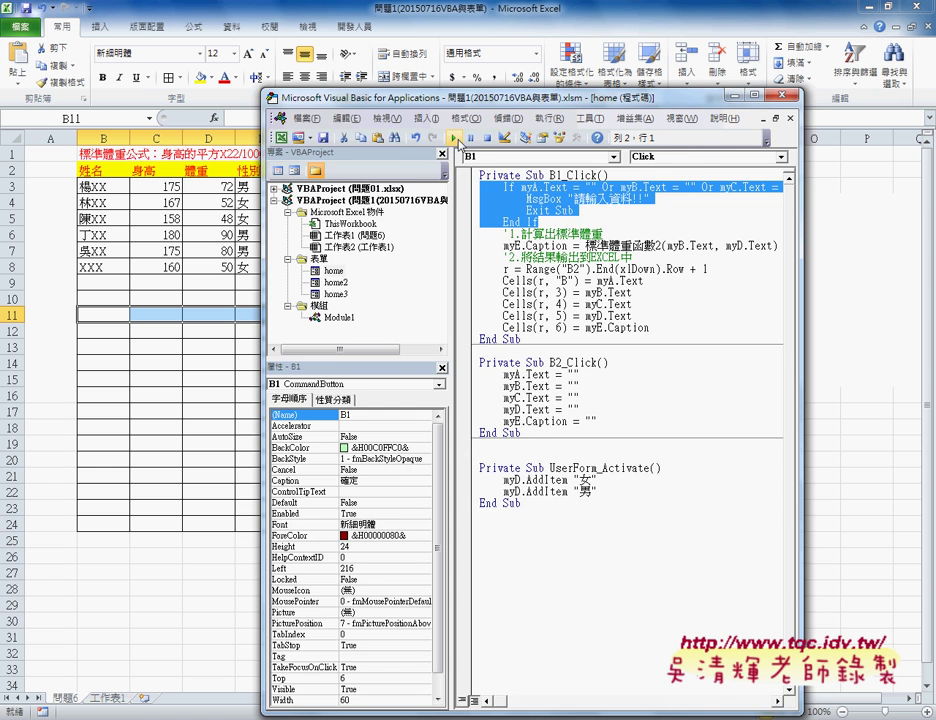
# Step: Run the form and submit it empty to confirm the 請輸入資料!! warning appears
pyautogui.press('F5')
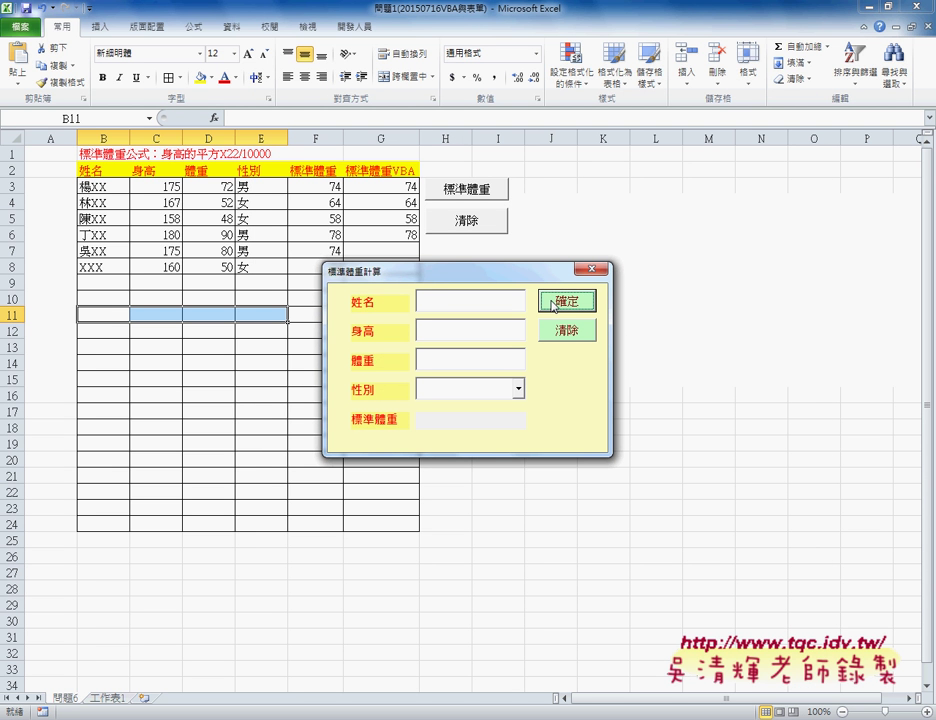
pyautogui.click(553, 303)
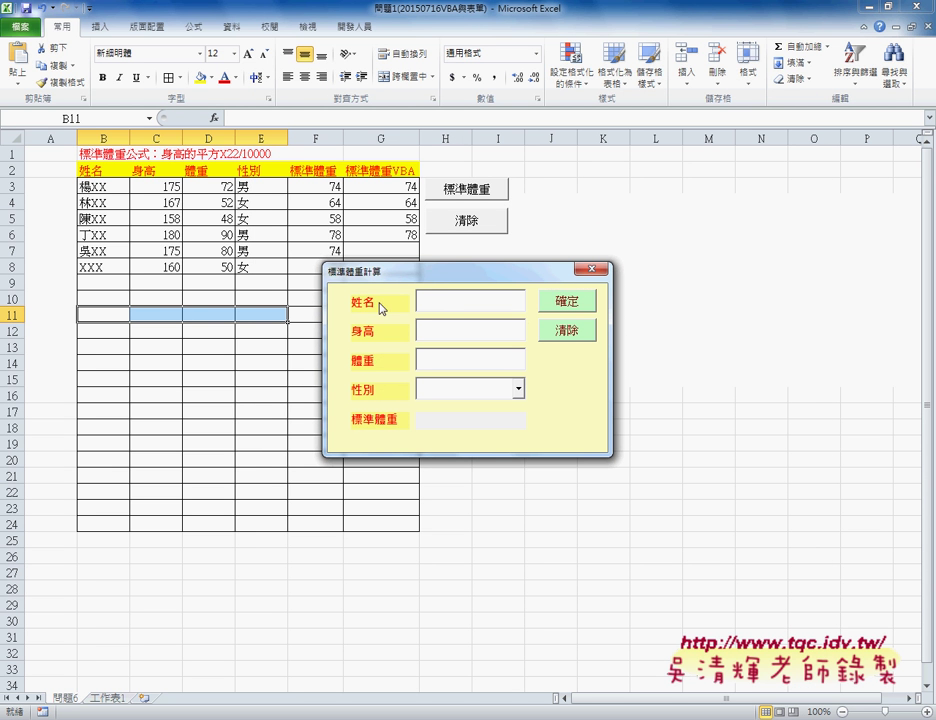
pyautogui.click(563, 302)
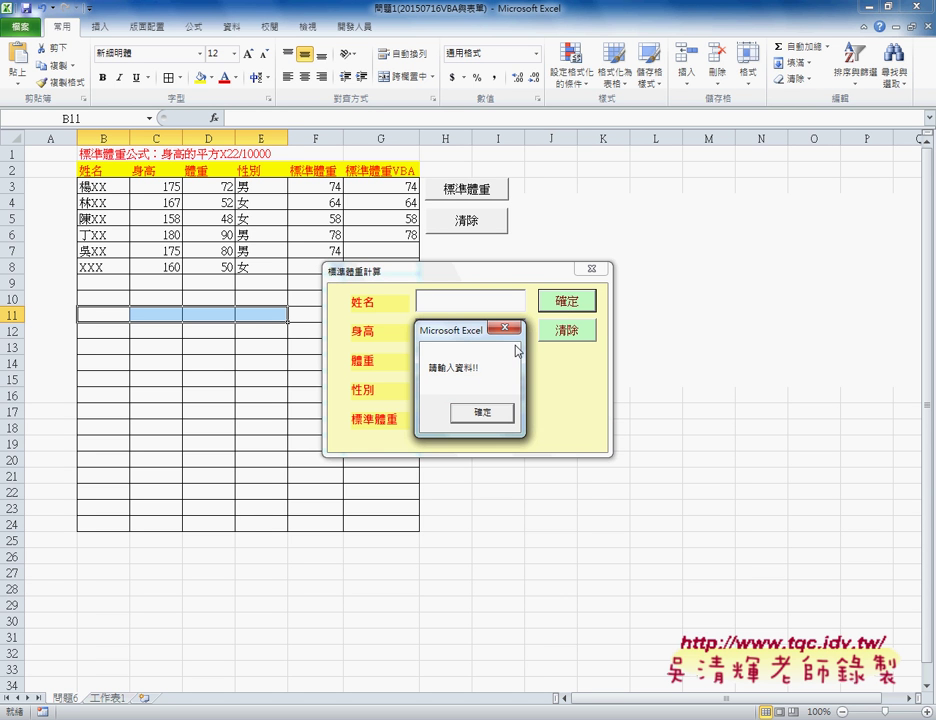
pyautogui.click(480, 415)
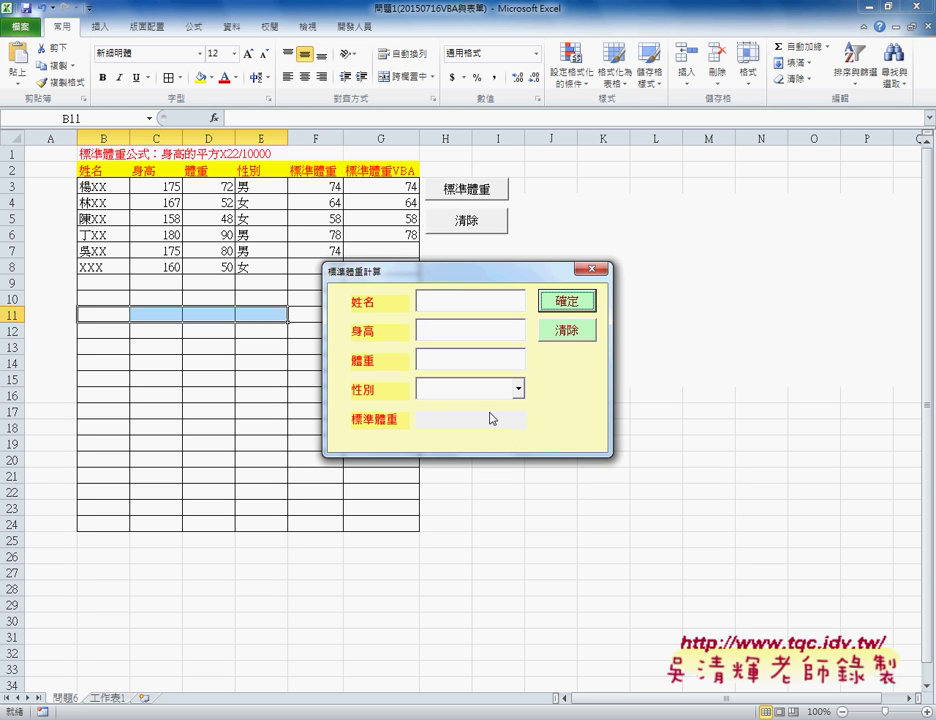
pyautogui.click(548, 300)
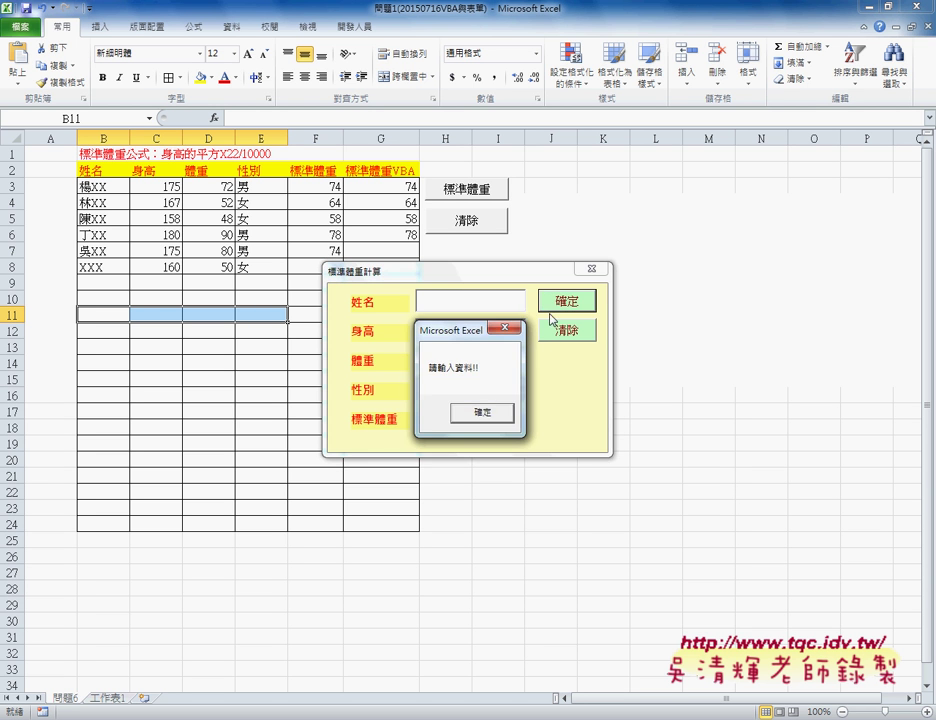
pyautogui.press('Return')
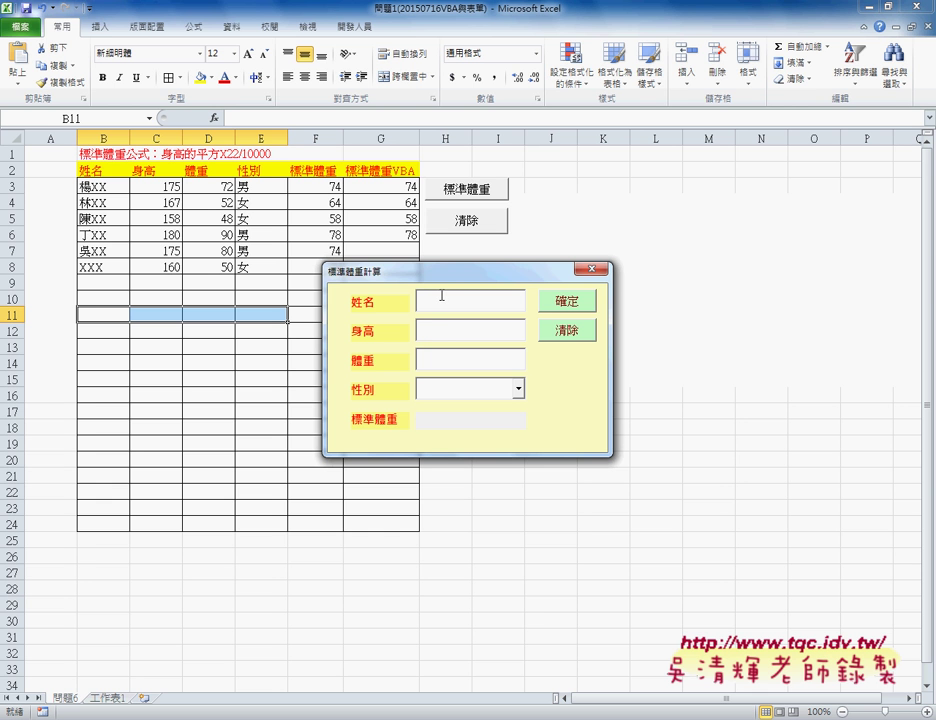
# Step: Enter XX as the name and 175 as the height, then submit again
pyautogui.write('XX')
pyautogui.click(446, 333)
pyautogui.write('175')
pyautogui.click(559, 301)
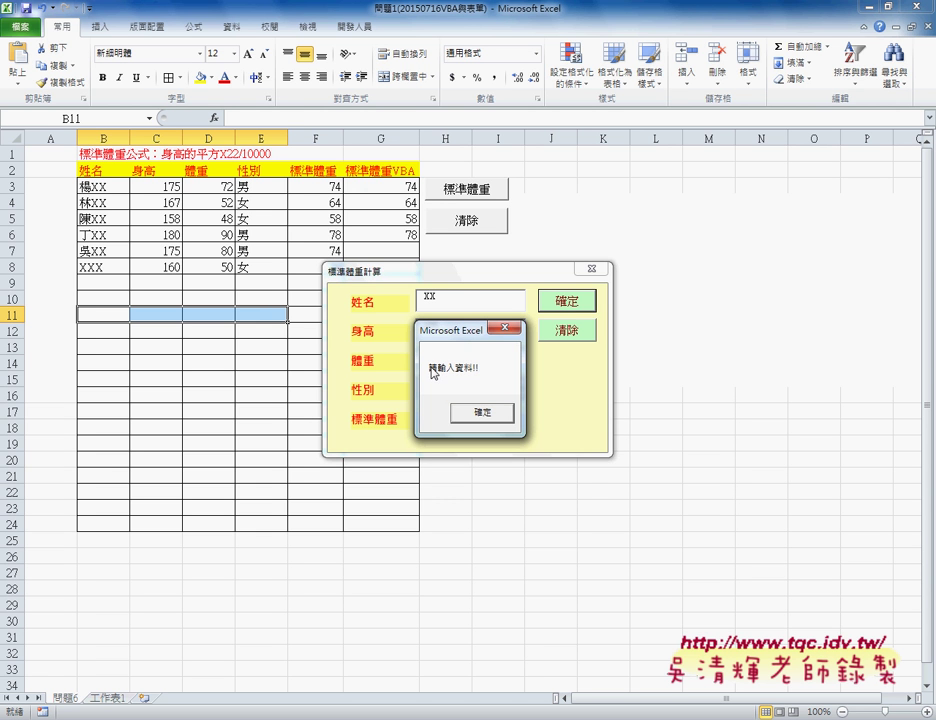
# Step: Complete the form with weight 75 and gender 男, submit it, and reveal row 9
pyautogui.click(485, 414)
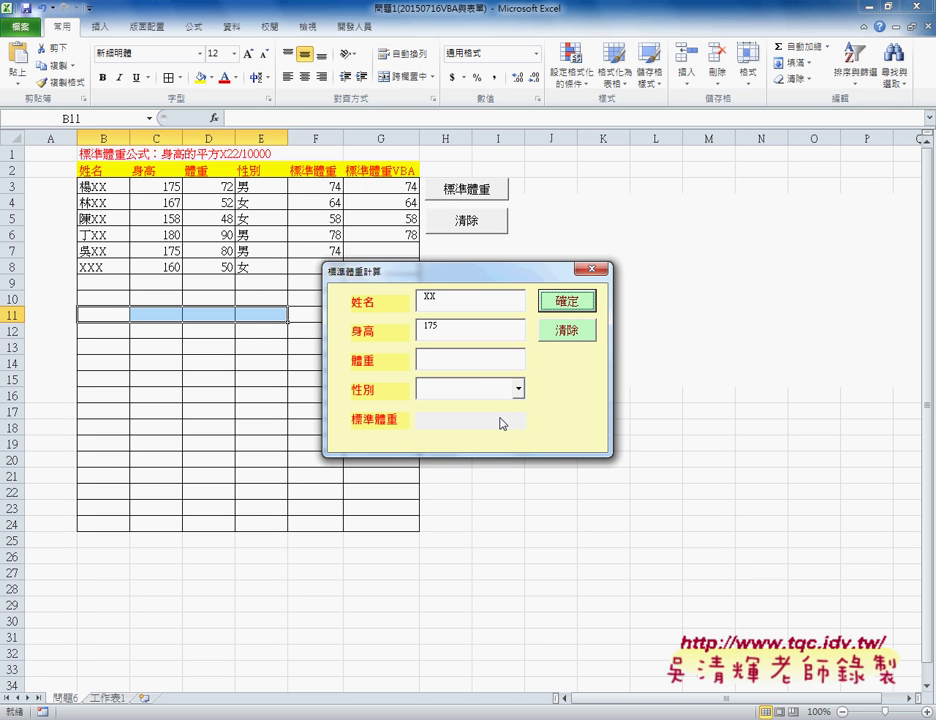
pyautogui.click(474, 367)
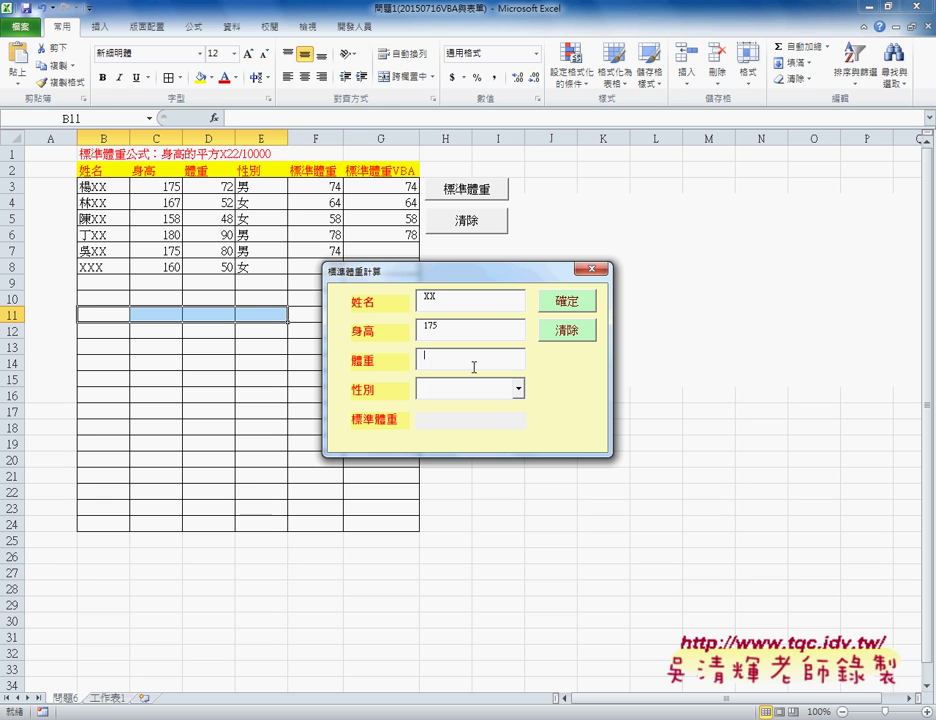
pyautogui.write('75')
pyautogui.click(518, 390)
pyautogui.click(493, 409)
pyautogui.click(573, 303)
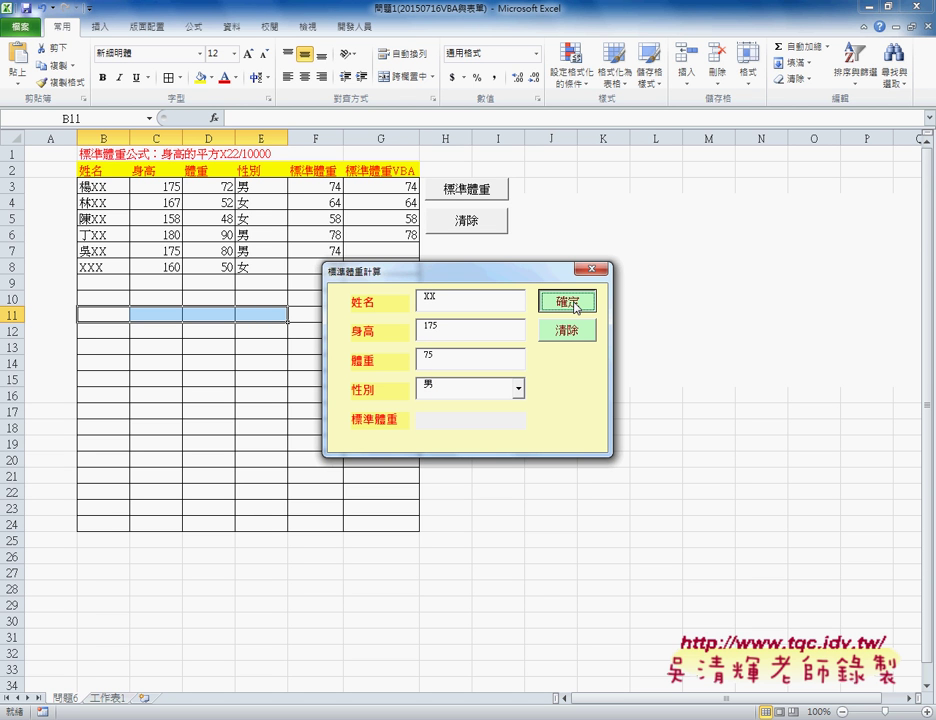
pyautogui.click(575, 307)
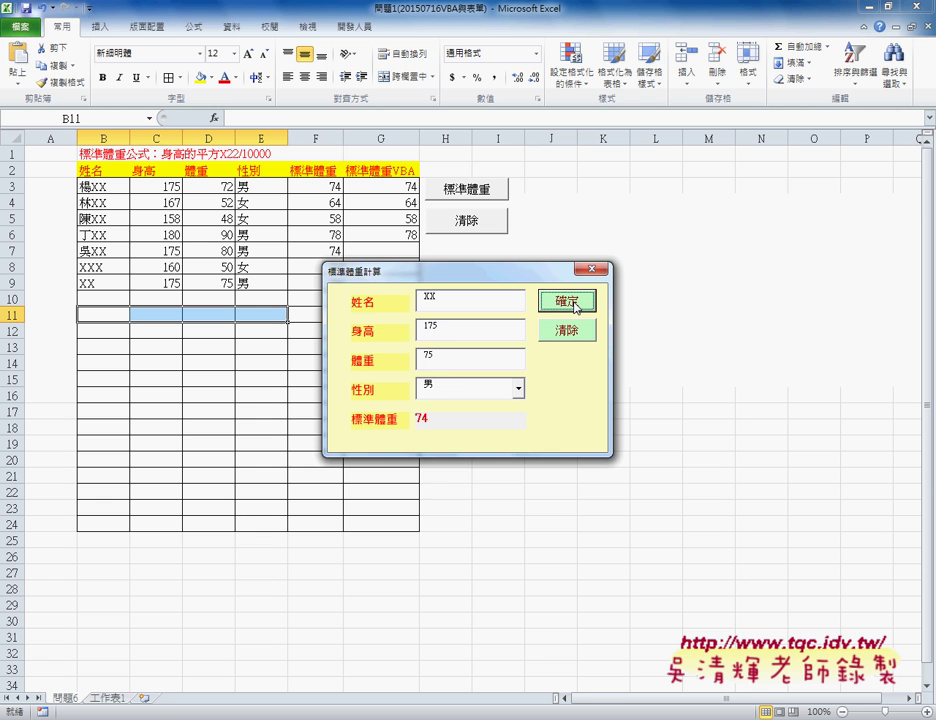
pyautogui.moveTo(496, 281); pyautogui.dragTo(568, 358)
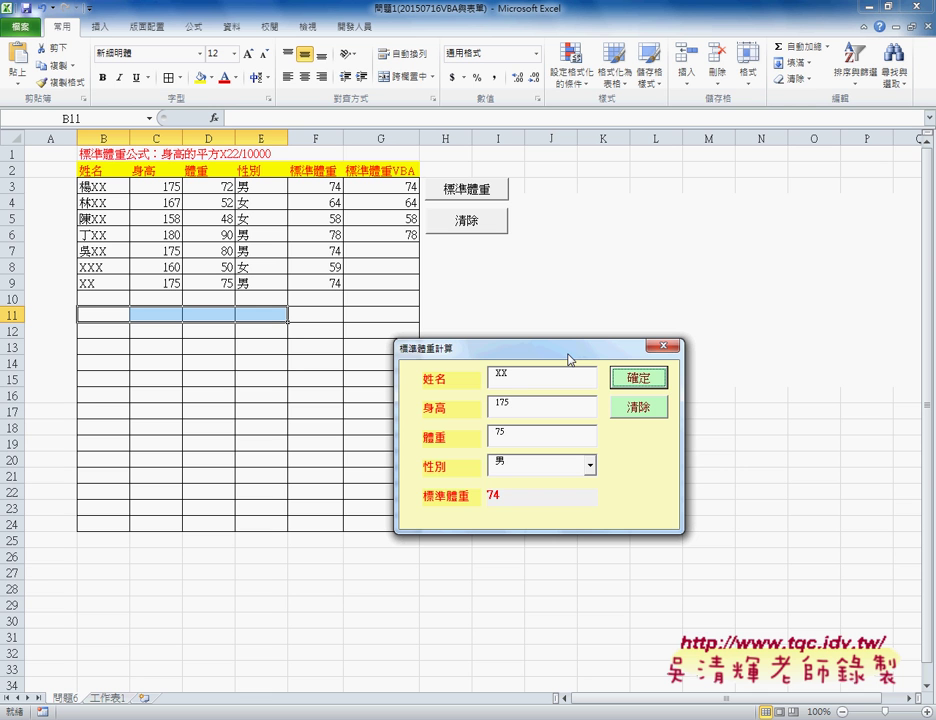
# Step: Replace the height with 一百八 and submit the form, triggering the type-mismatch error
pyautogui.doubleClick(507, 403)
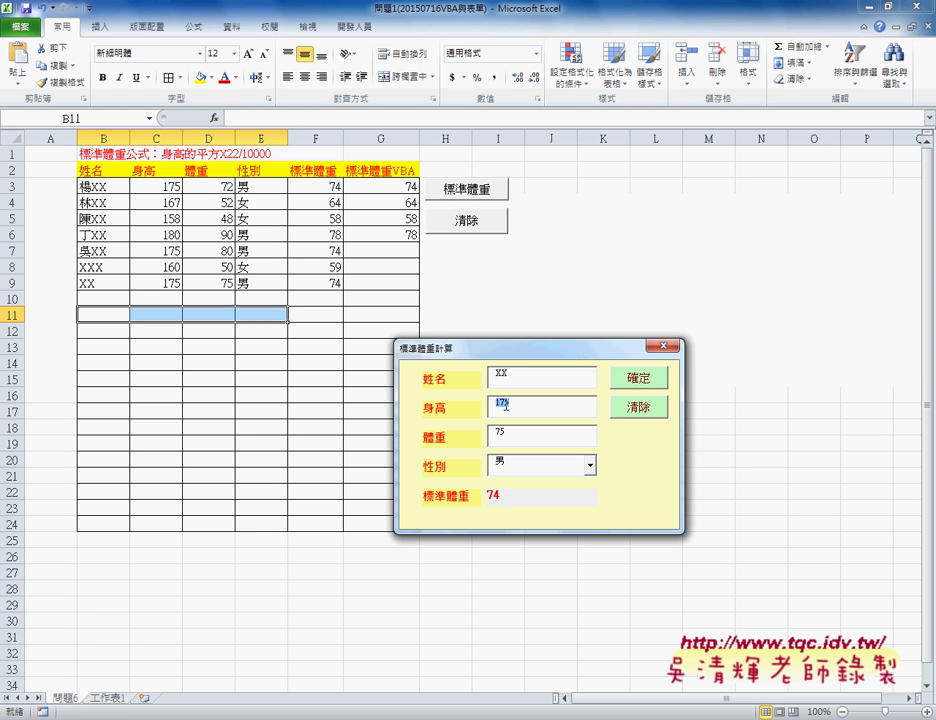
pyautogui.write('ㄧㄢㄌ')
pyautogui.write('ˊ')
pyautogui.press('BackSpace')
pyautogui.write('ㄌㄧㄡˊ')
pyautogui.write('ㄅㄚ')
pyautogui.press('space')
pyautogui.click(627, 381)
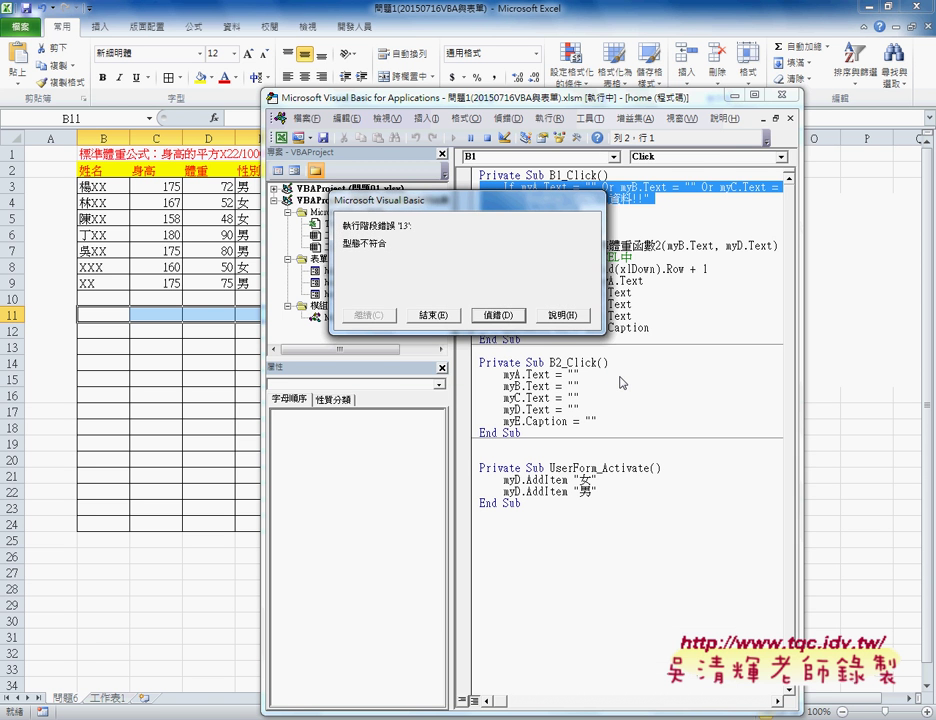
# Step: Debug the error, inspect the failing x = 身高 ^ 2 * 22 / 10000 line, and return to home's code
pyautogui.click(497, 315)
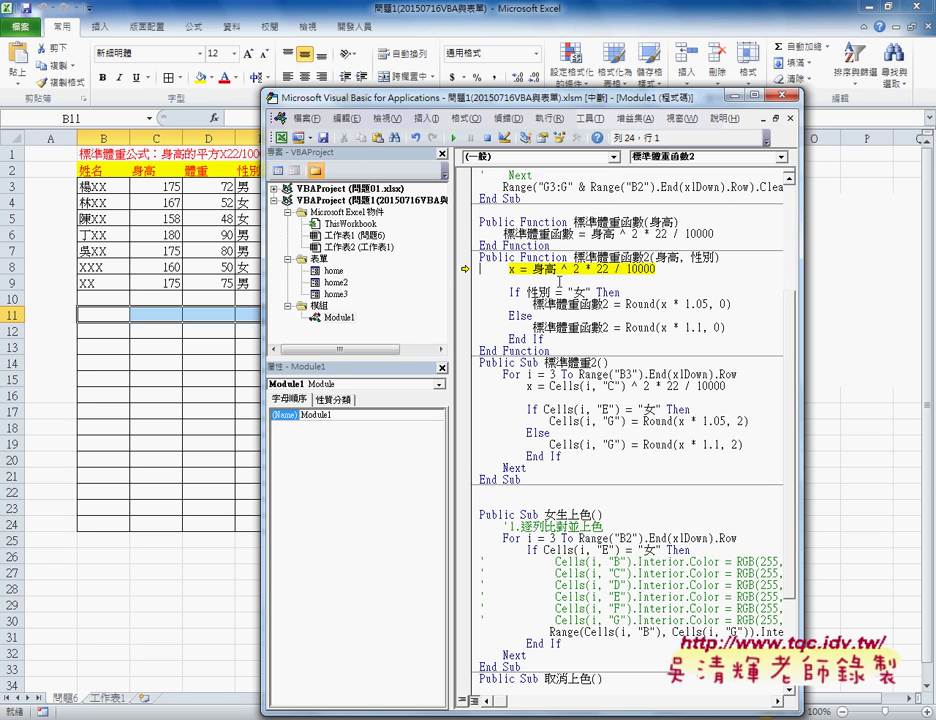
pyautogui.moveTo(543, 271)
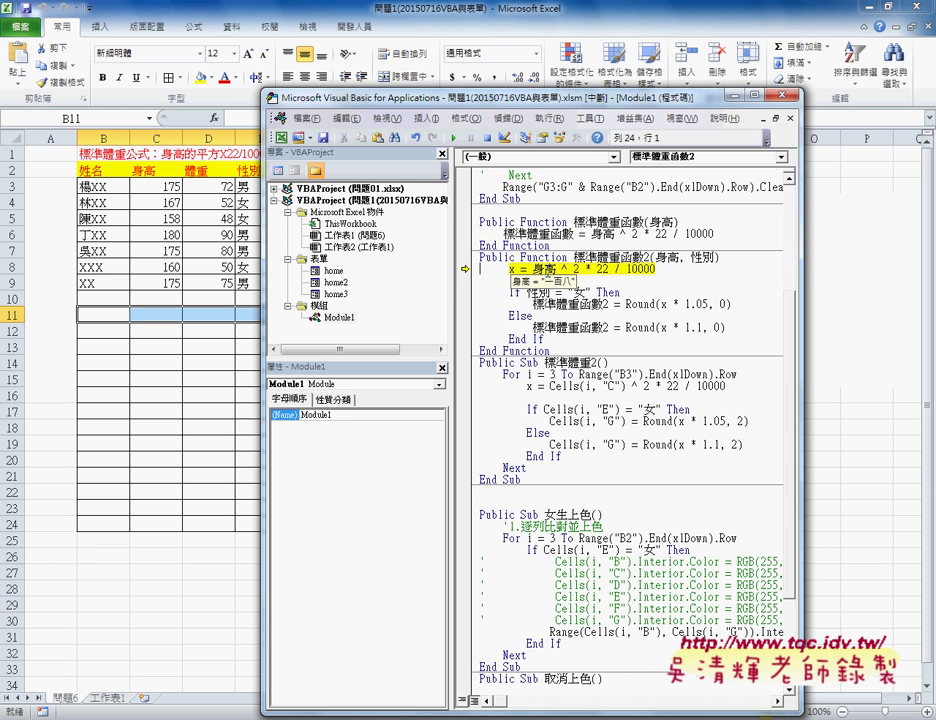
pyautogui.doubleClick(570, 269)
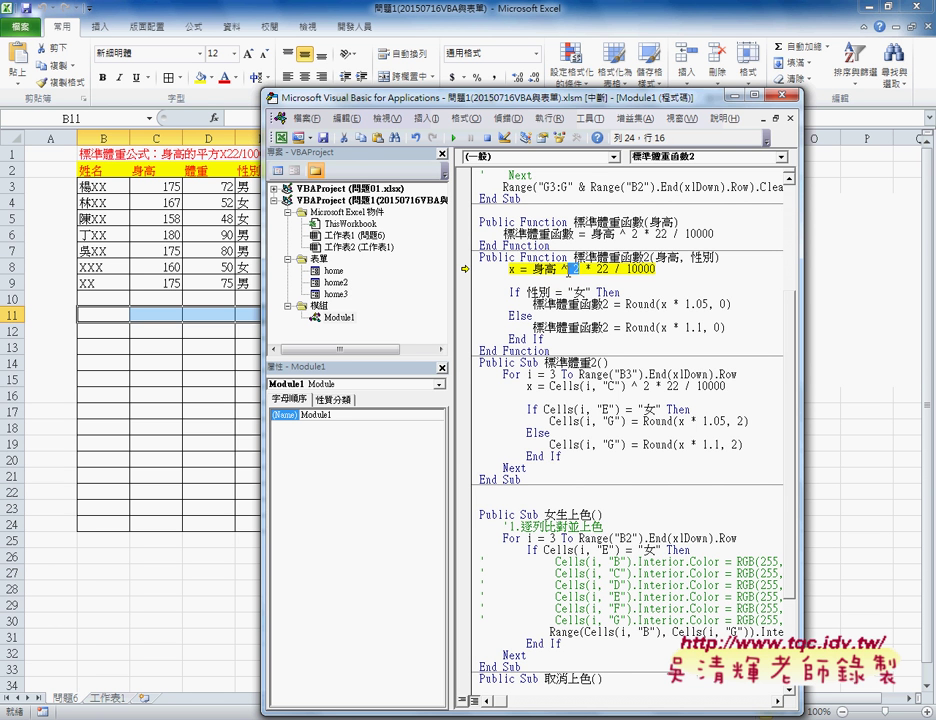
pyautogui.hotkey('shift', 'Left')
pyautogui.click(563, 305)
pyautogui.scroll(5, 563, 308)
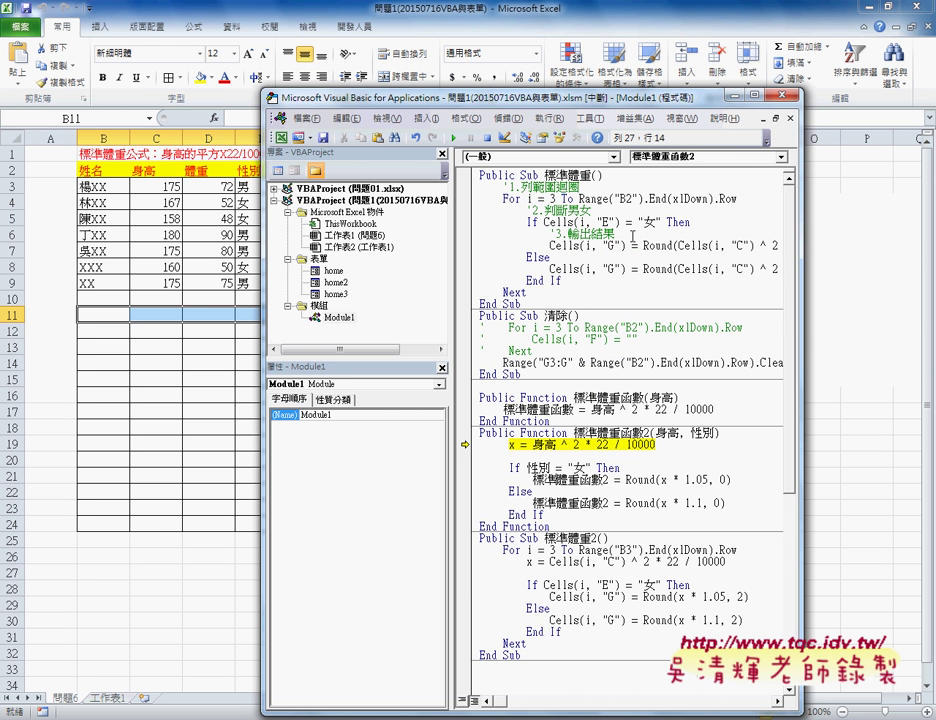
pyautogui.press('F5')
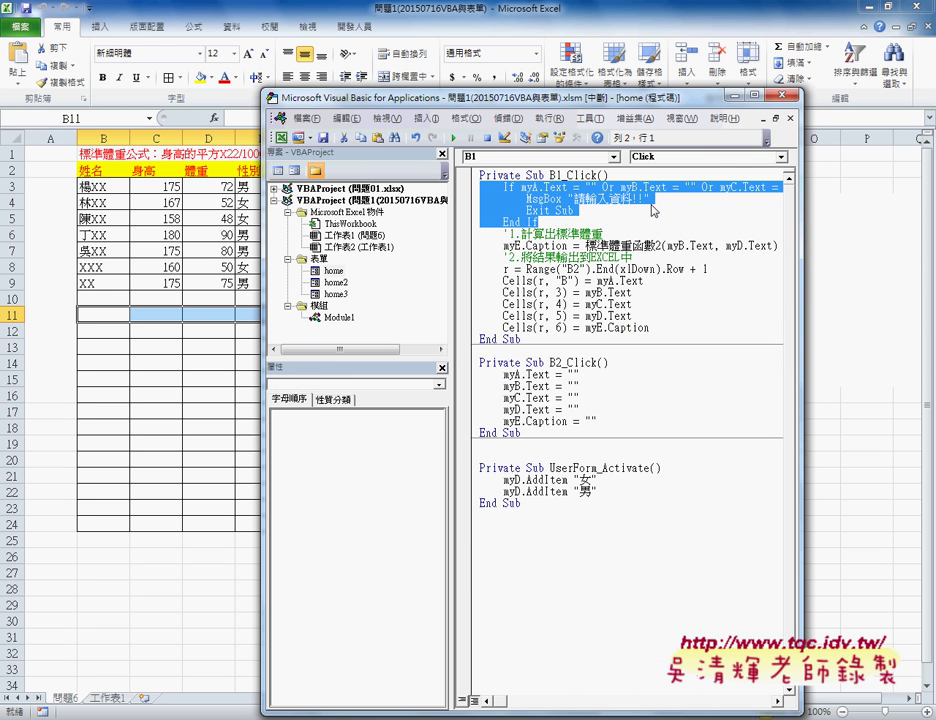